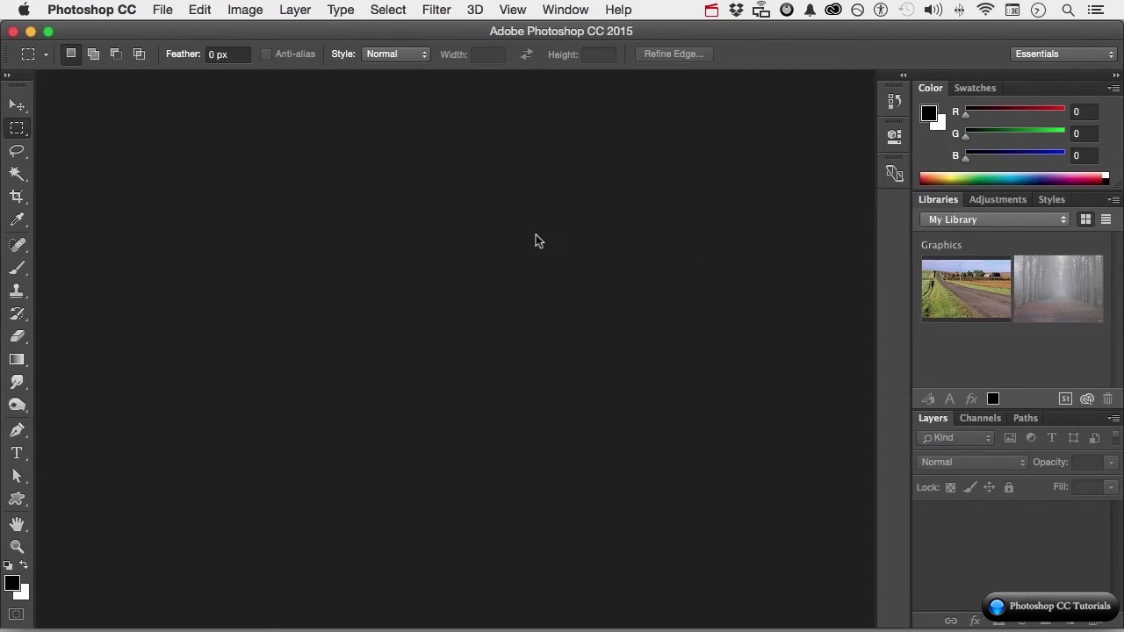
# Launch Bridge from Photoshop's File > Browse in Bridge and dismiss the Reset Settings prompt.
pyautogui.click(161, 11)
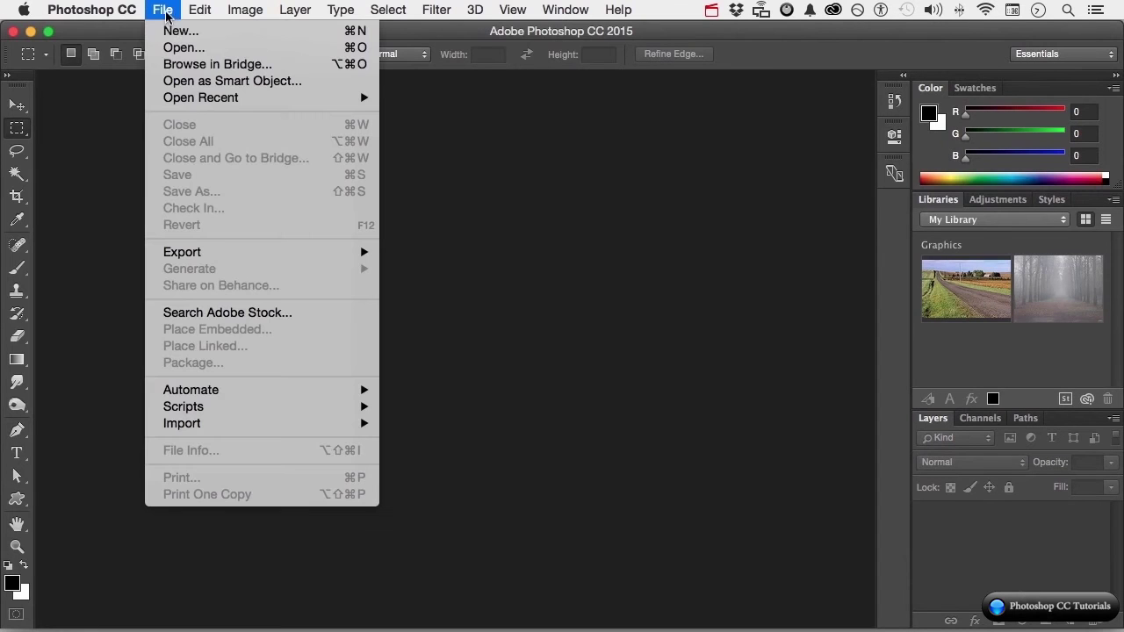
pyautogui.click(197, 65)
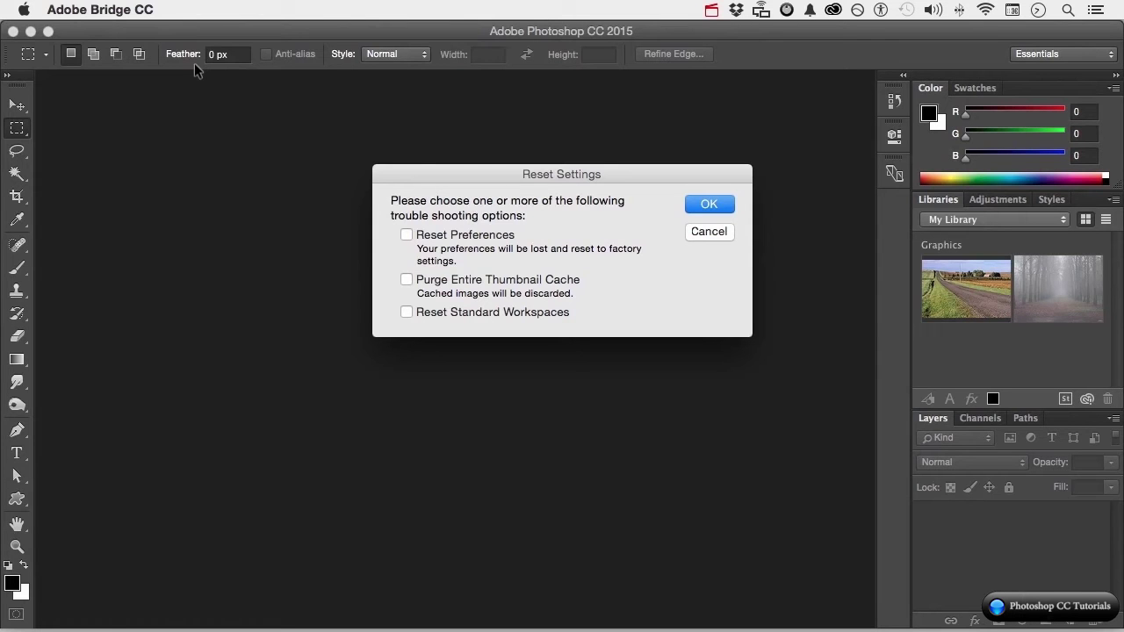
pyautogui.click(701, 235)
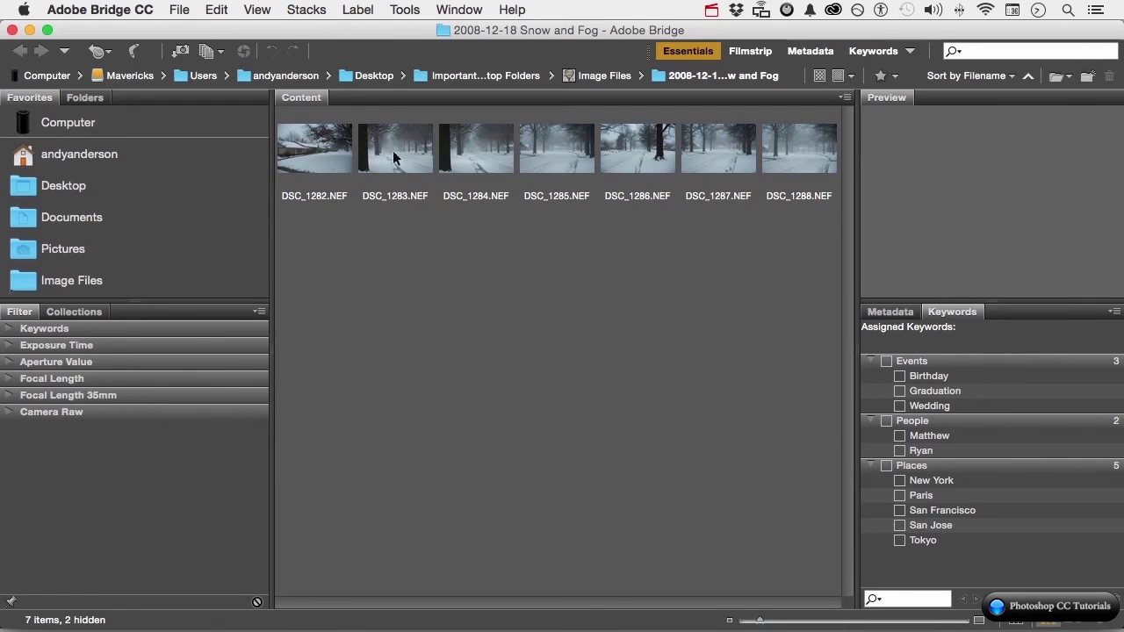
# Preview DSC_1282 and inspect the snowy trees with a 100% loupe, then remove it.
pyautogui.click(329, 159)
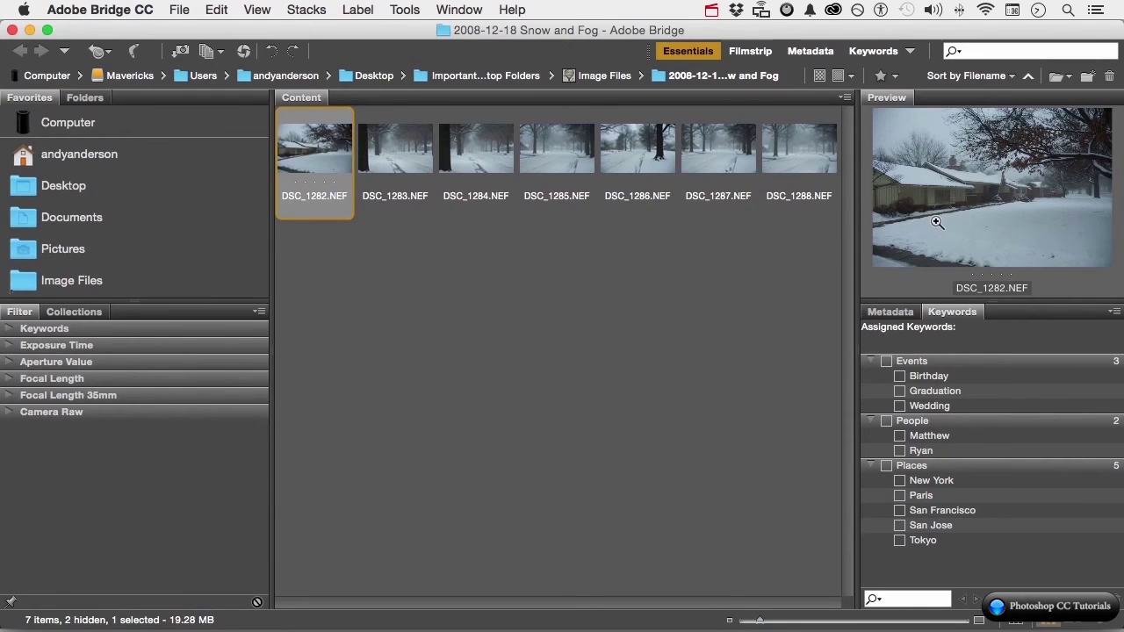
pyautogui.click(948, 179)
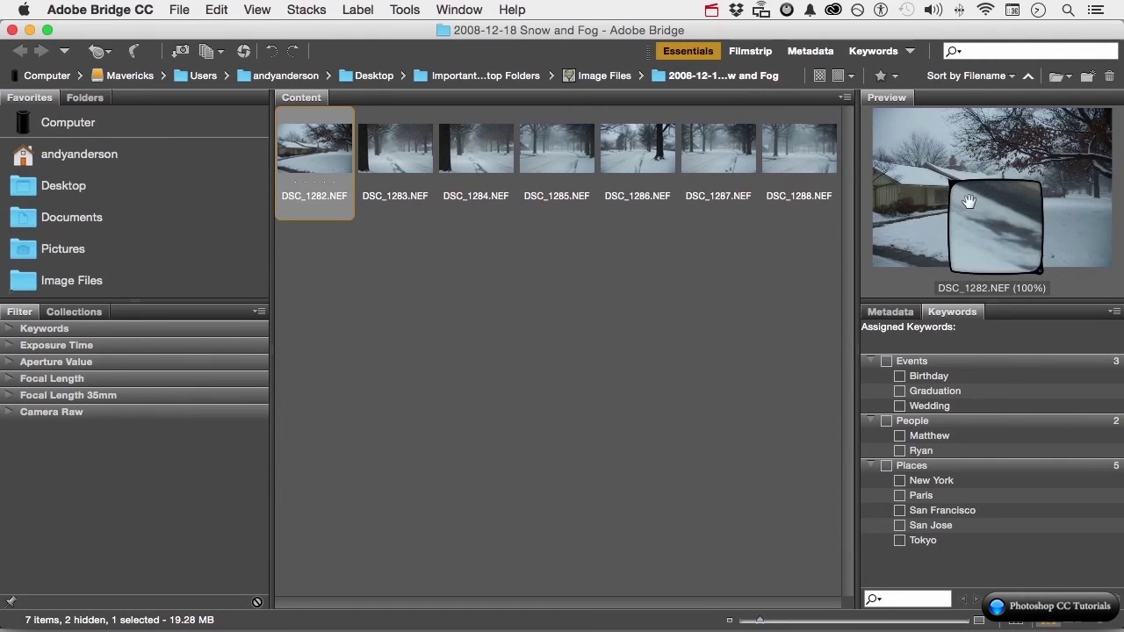
pyautogui.moveTo(948, 179)
pyautogui.mouseDown()
pyautogui.moveTo(917, 153)
pyautogui.moveTo(931, 182)
pyautogui.moveTo(945, 184)
pyautogui.mouseUp()
pyautogui.click(949, 187)
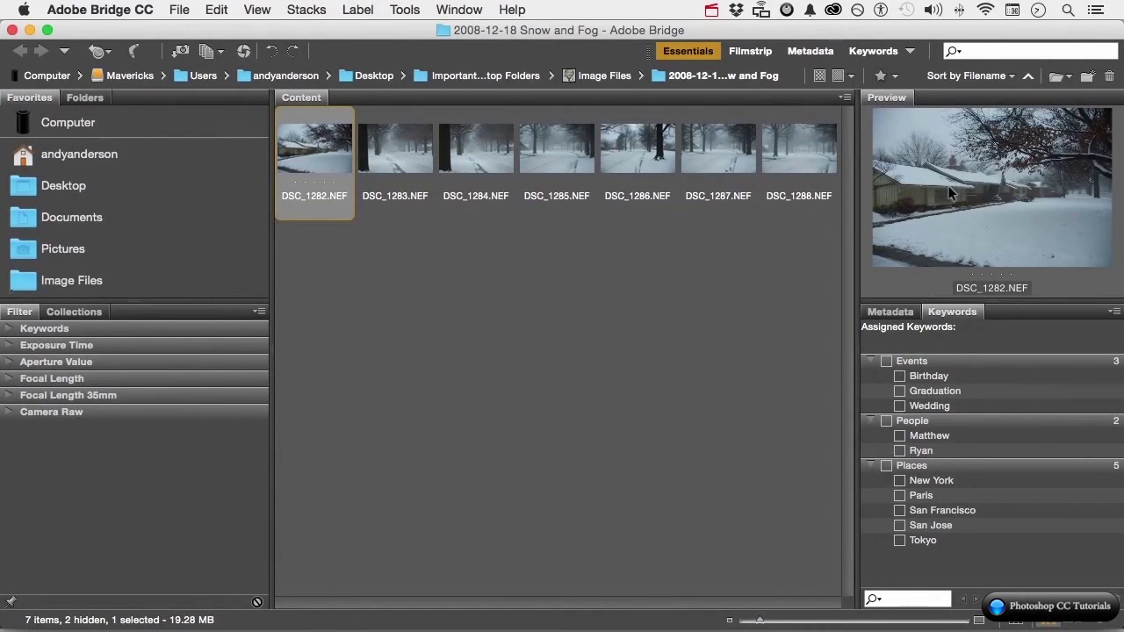
# Add DSC_1283 to the selection, preview DSC_1284, then reselect DSC_1282 alone.
pyautogui.keyDown('super'); pyautogui.click(400, 159); pyautogui.keyUp('super')
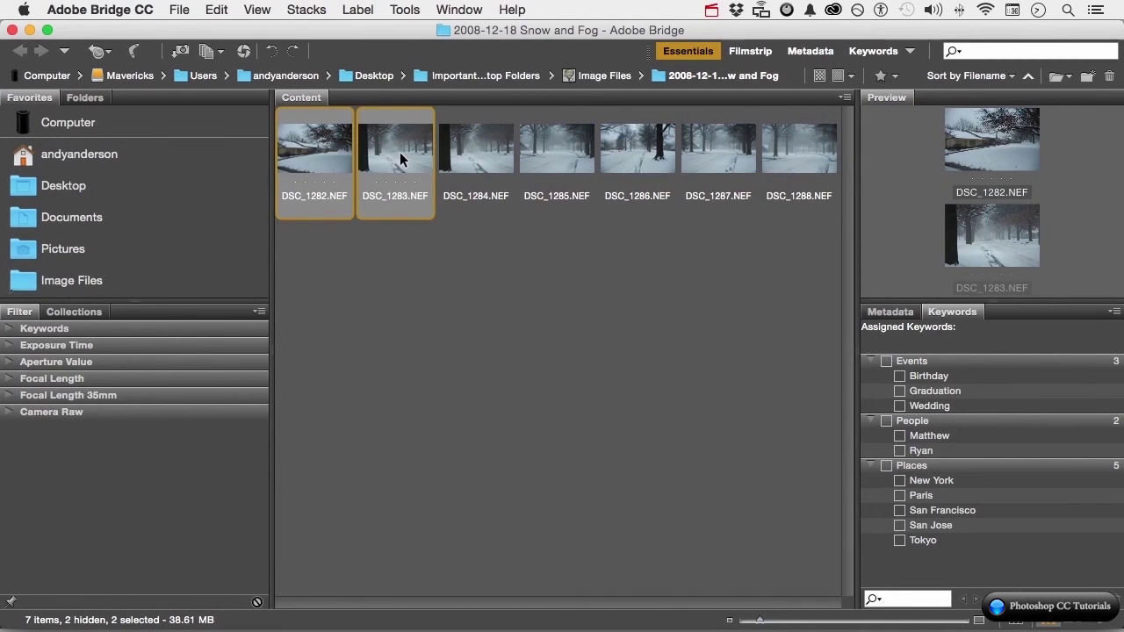
pyautogui.click(468, 154)
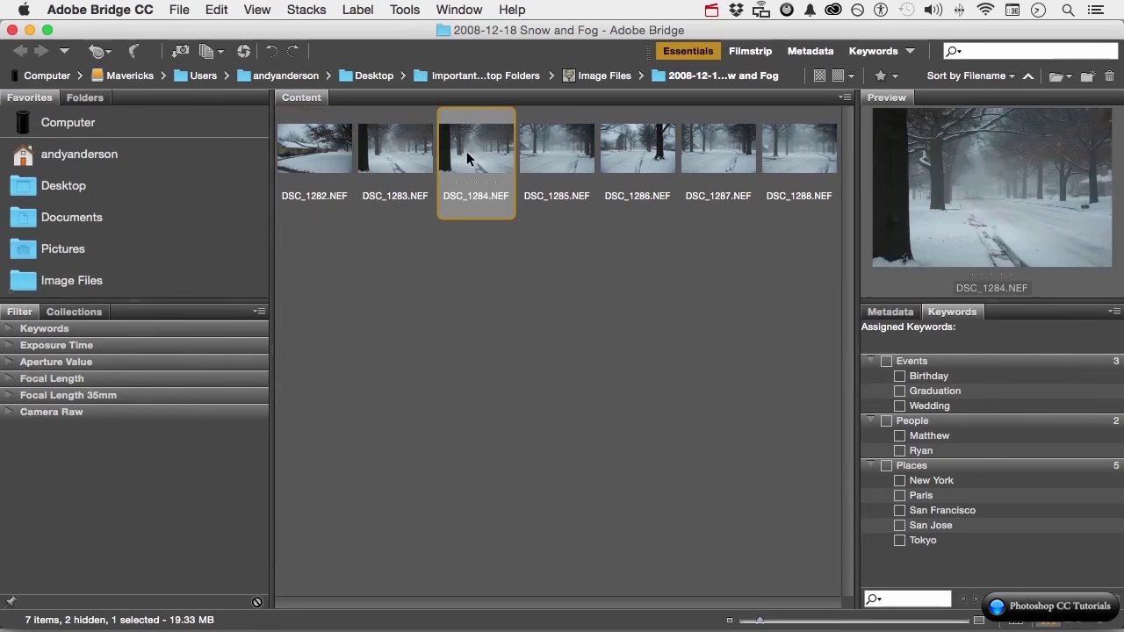
pyautogui.click(312, 161)
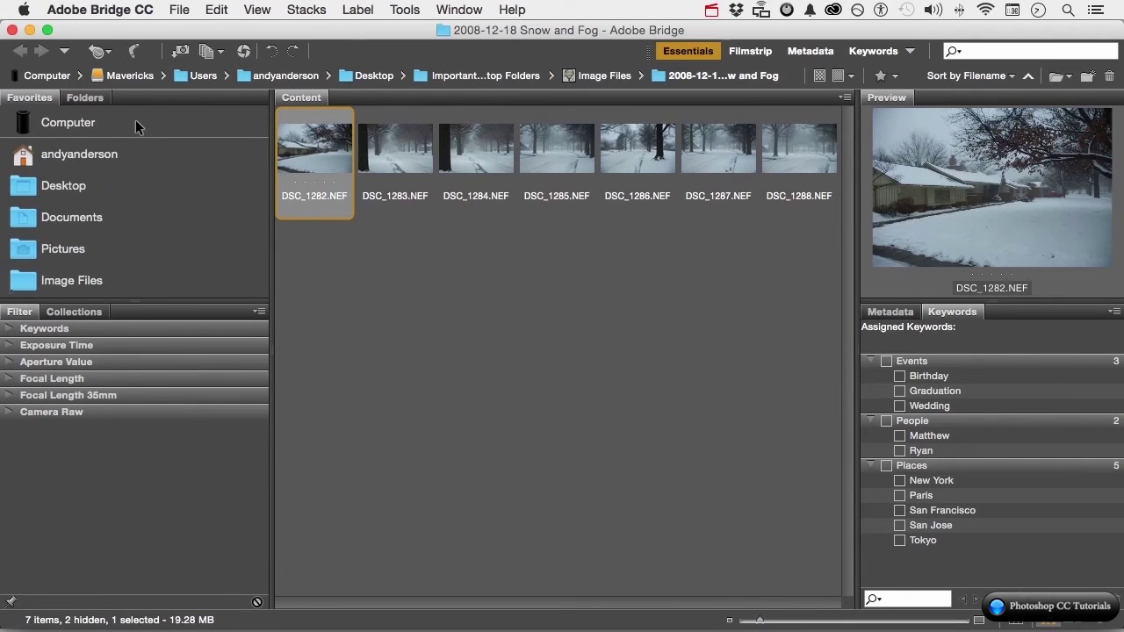
# Browse the recent-folders dropdown and Recent Files list, then show the Refine menu options.
pyautogui.click(67, 57)
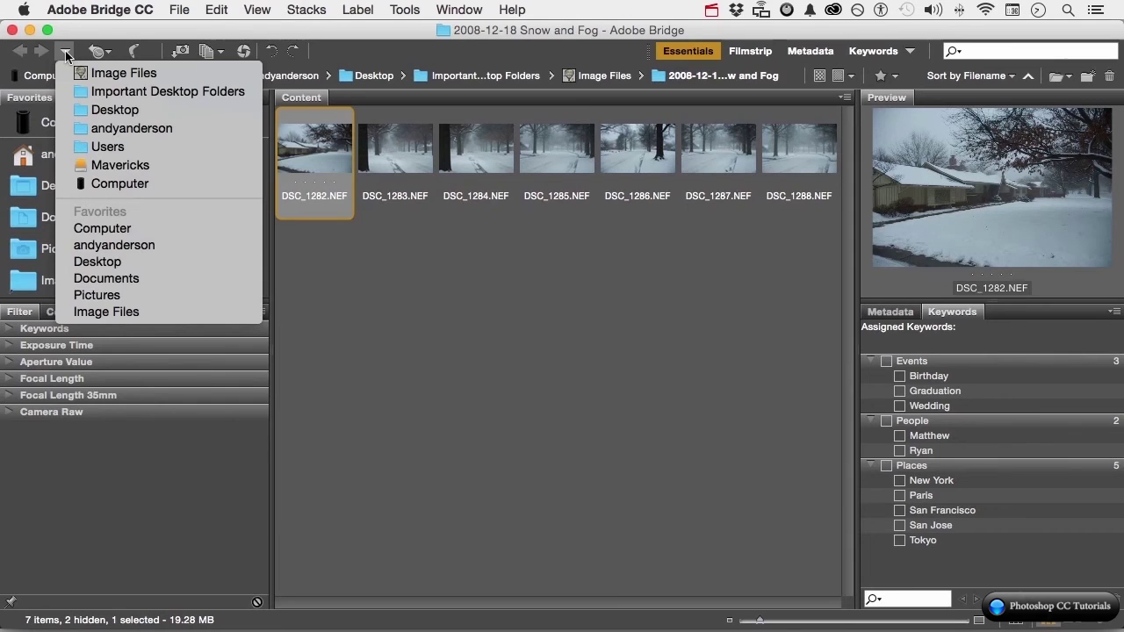
pyautogui.click(111, 53)
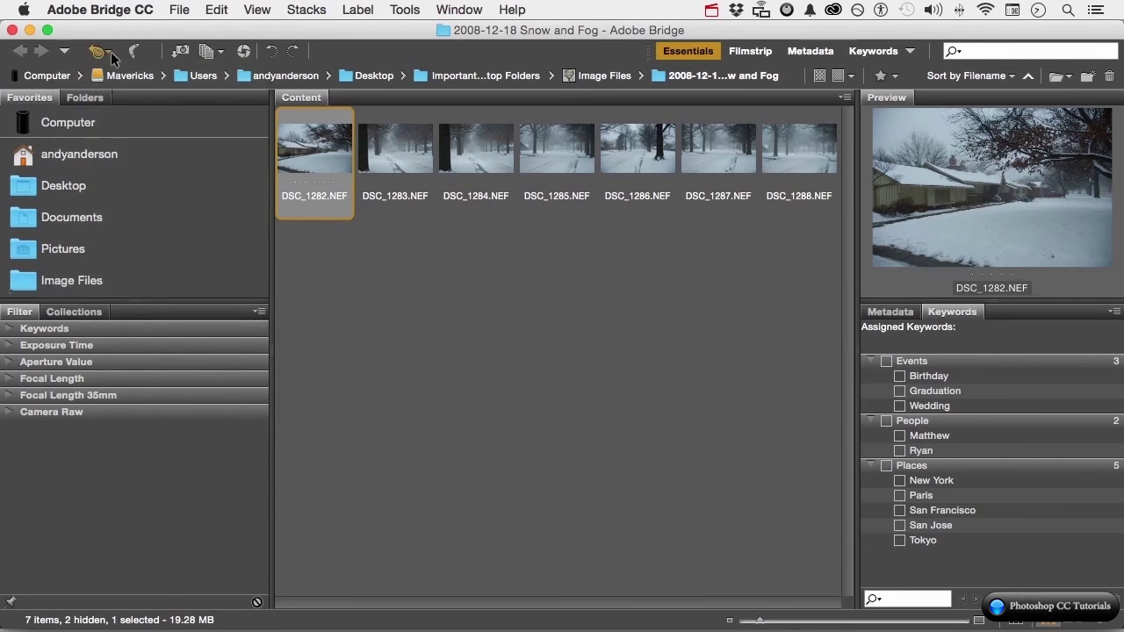
pyautogui.click(110, 53)
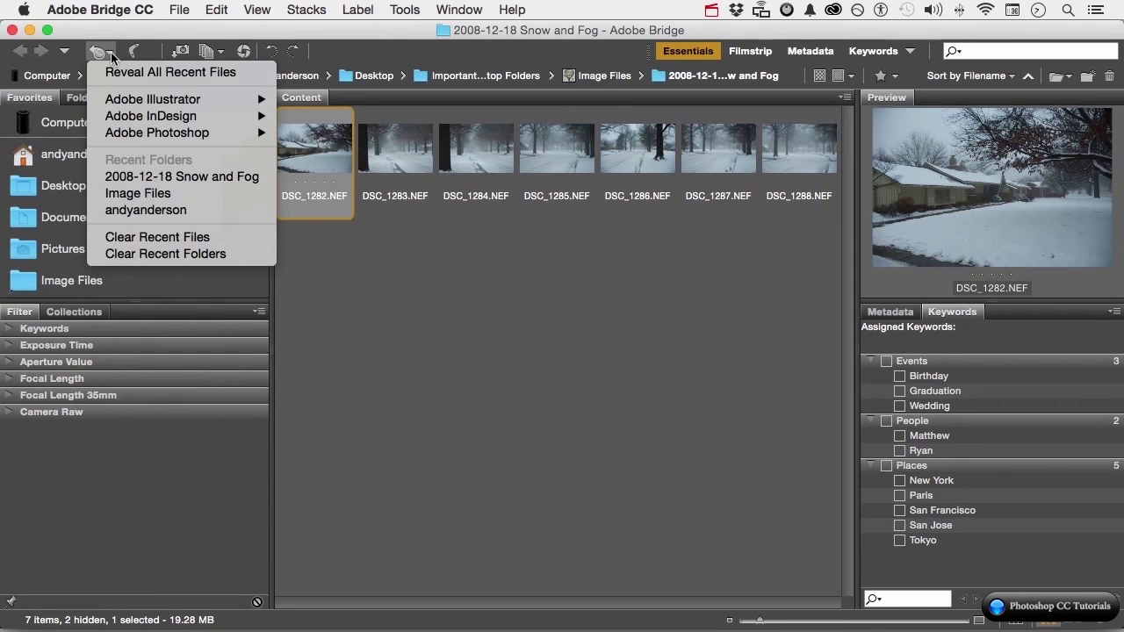
pyautogui.moveTo(164, 120)
pyautogui.click(322, 300)
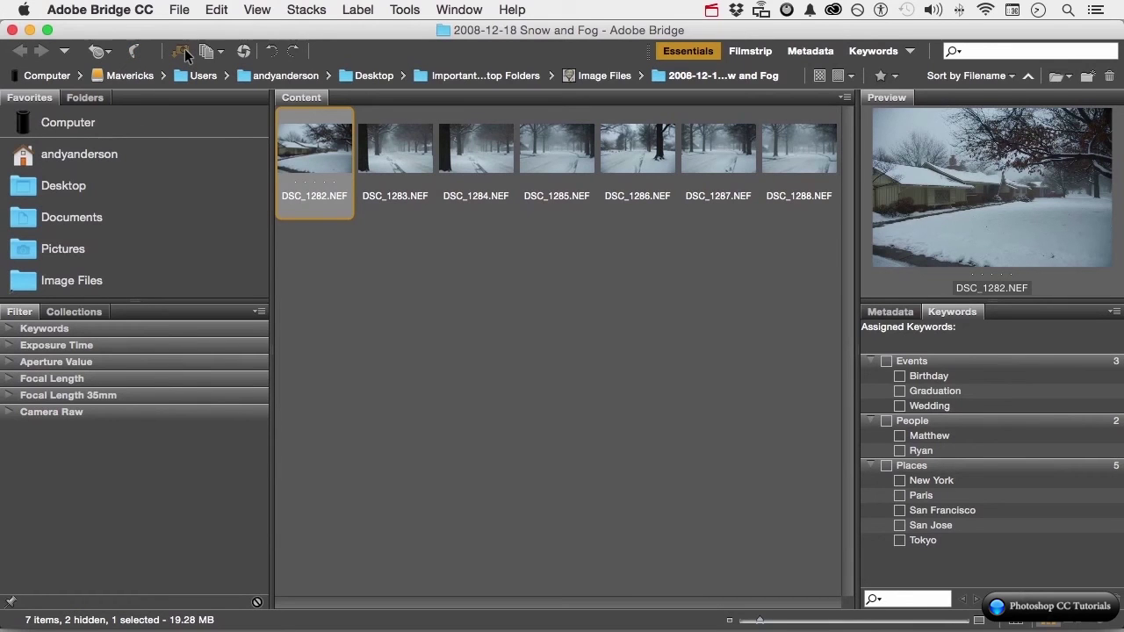
pyautogui.click(220, 53)
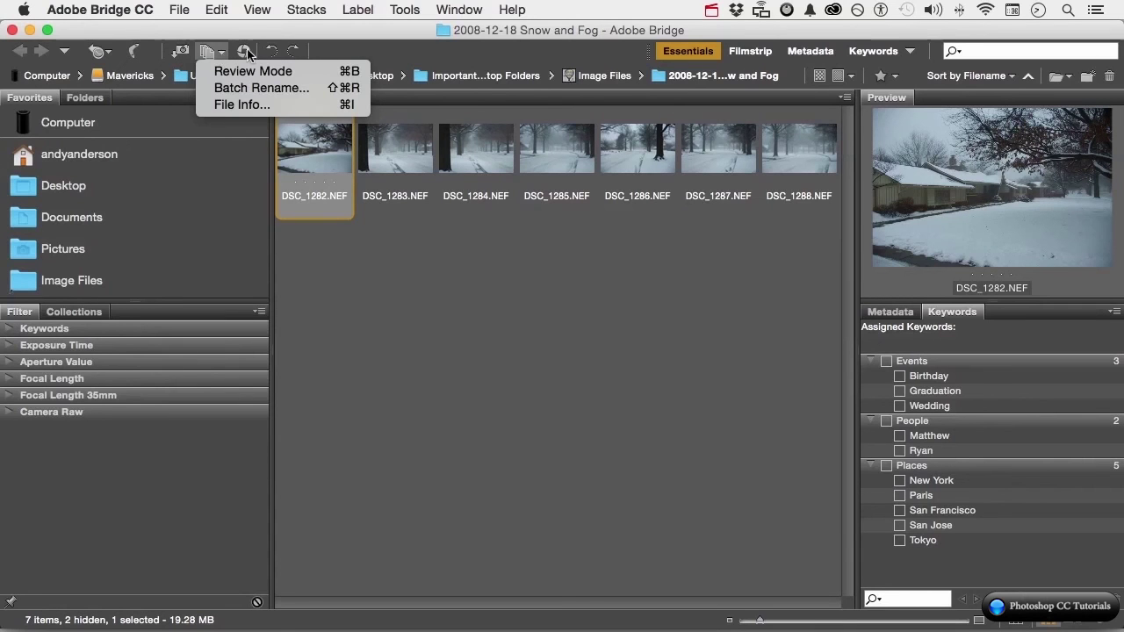
pyautogui.click(274, 54)
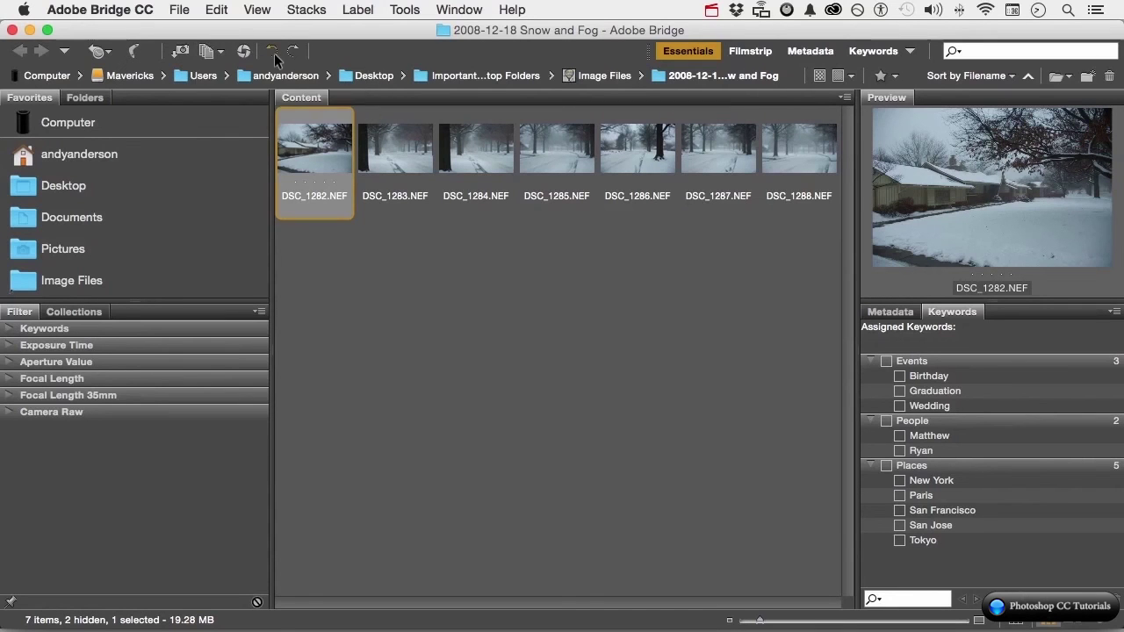
pyautogui.click(273, 52)
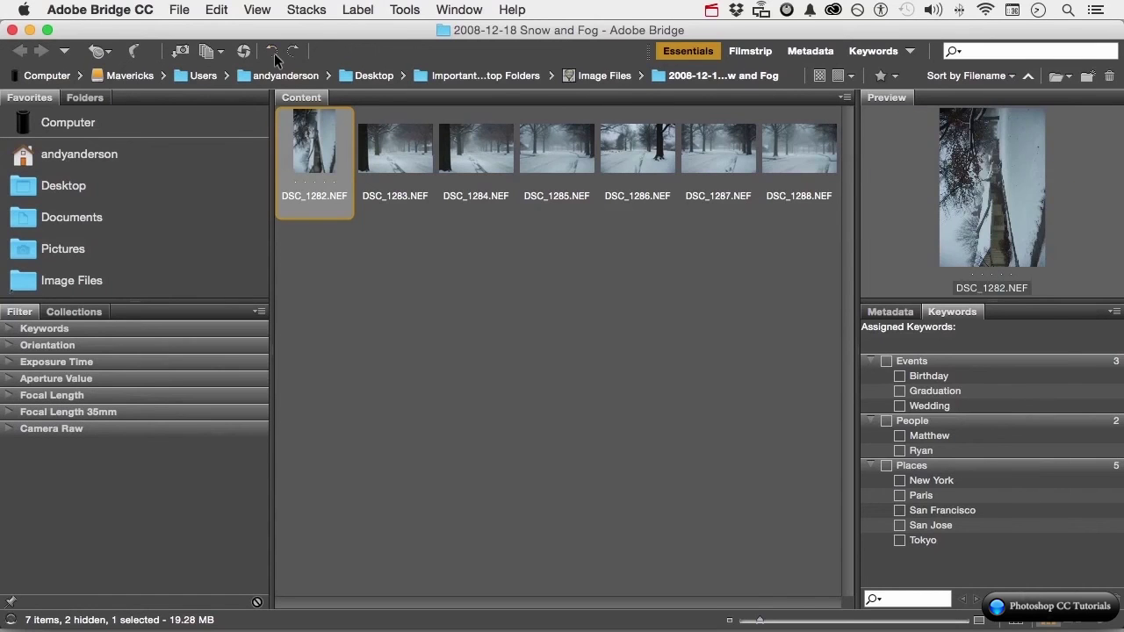
pyautogui.click(291, 52)
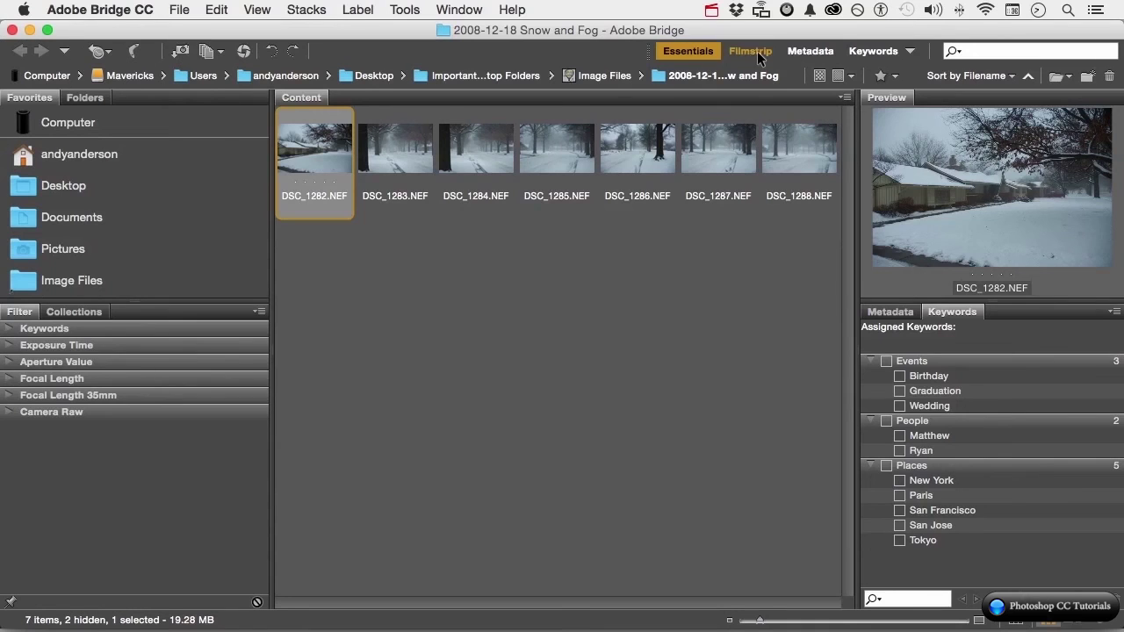
pyautogui.click(757, 51)
pyautogui.click(809, 55)
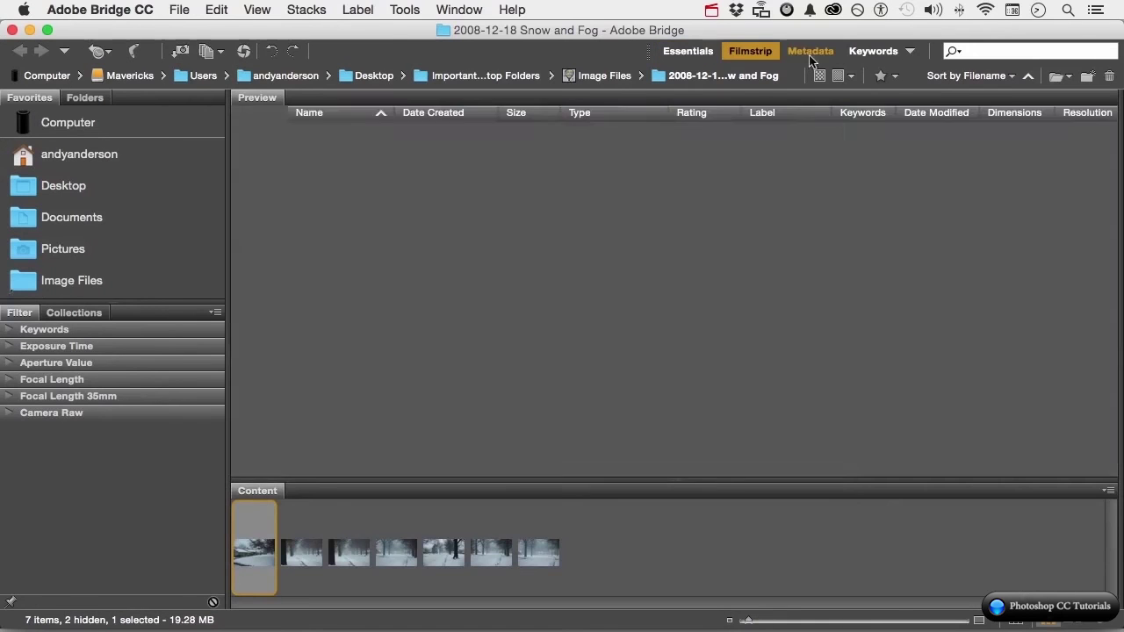
pyautogui.click(870, 52)
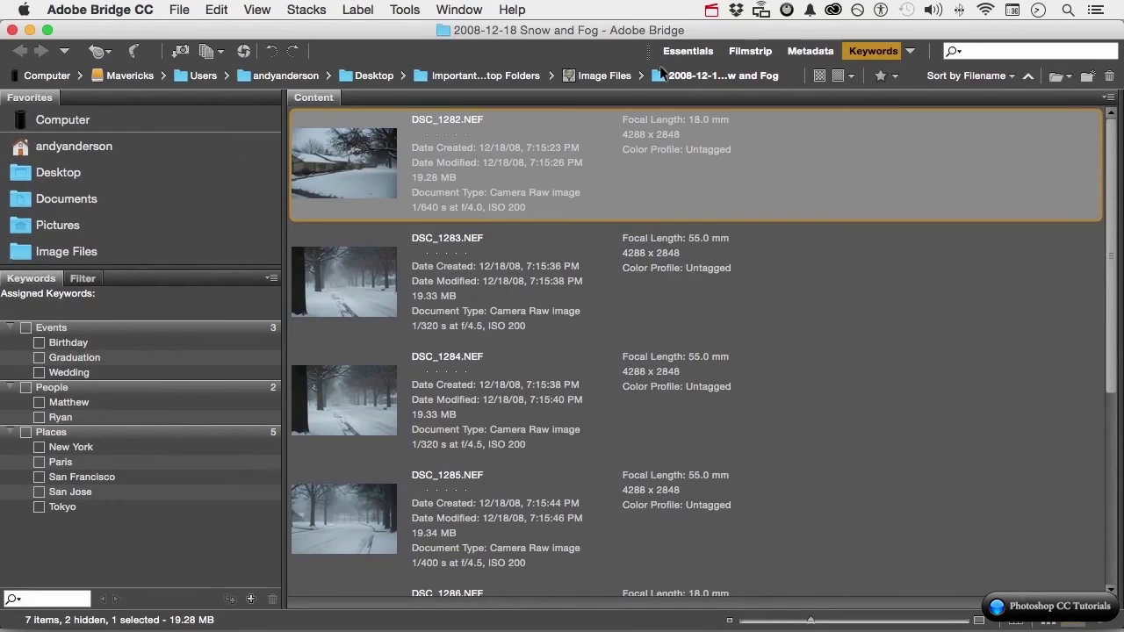
pyautogui.click(687, 50)
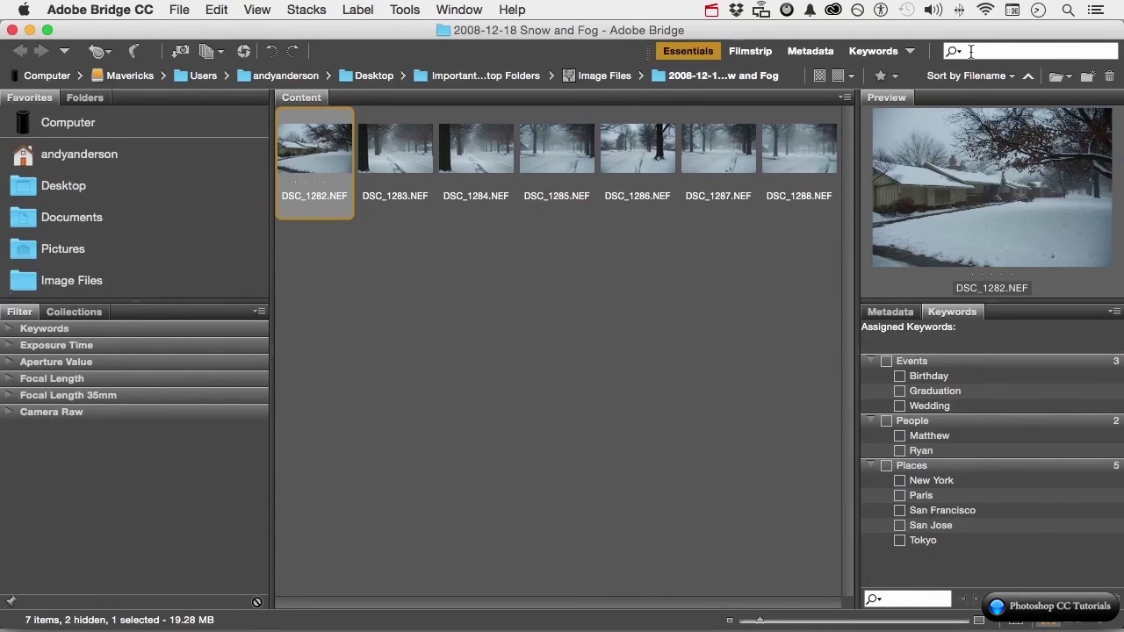
pyautogui.click(852, 77)
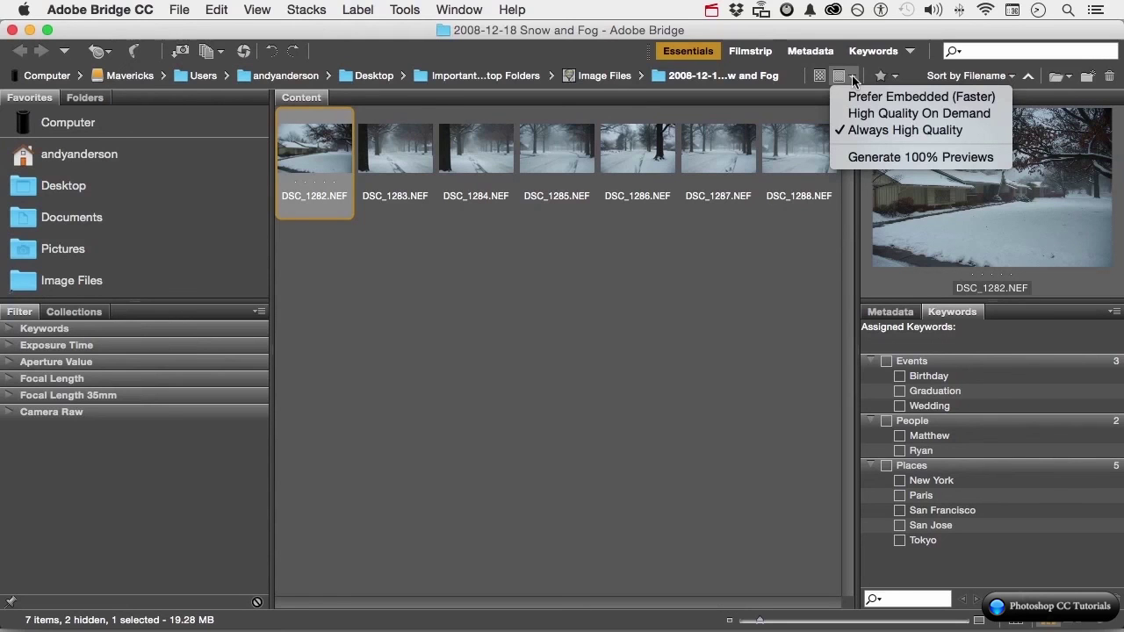
pyautogui.click(887, 77)
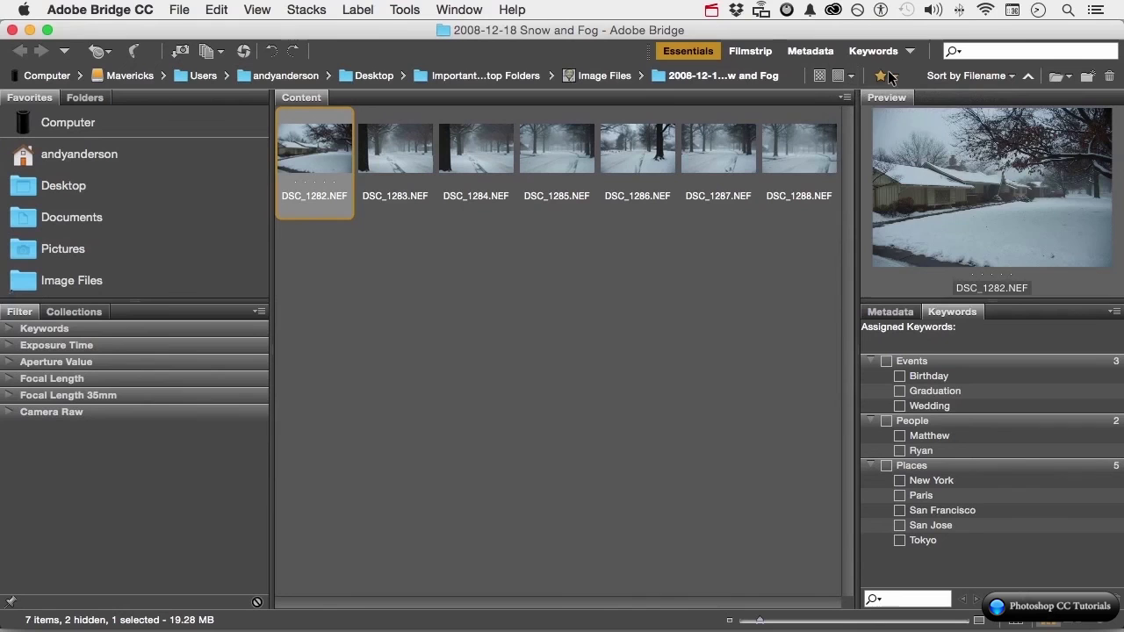
pyautogui.click(892, 77)
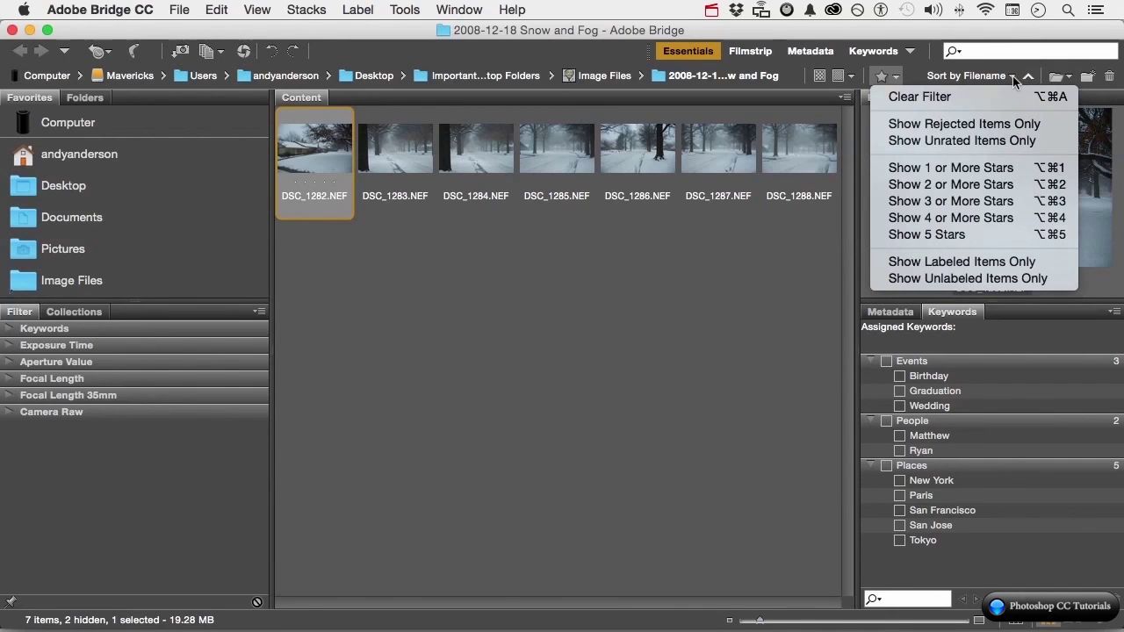
pyautogui.click(1067, 78)
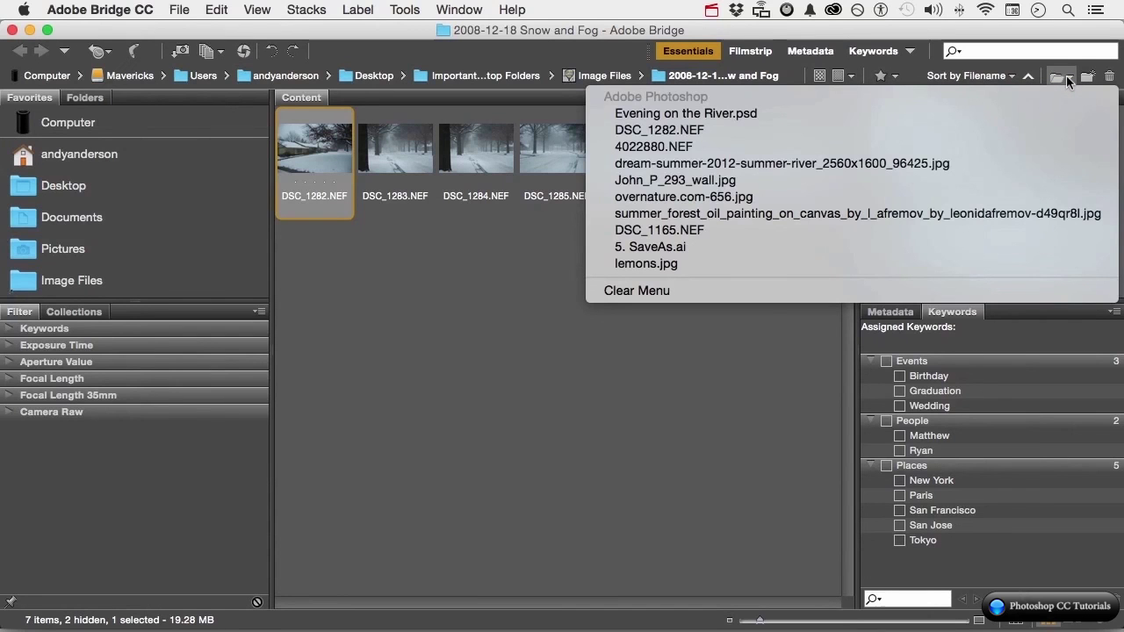
pyautogui.click(1066, 76)
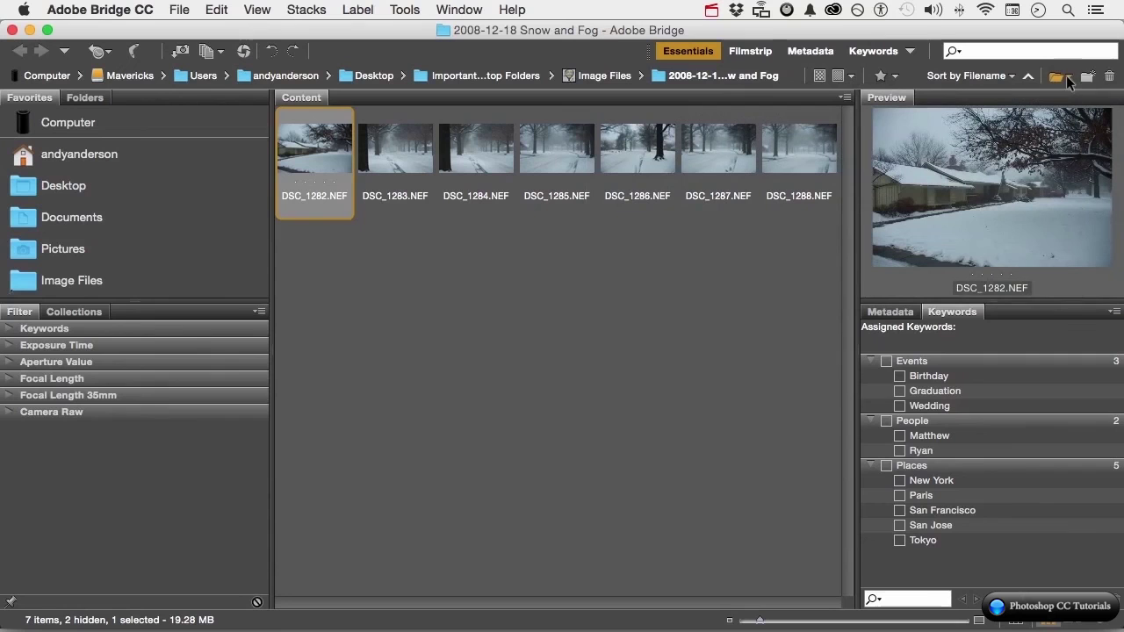
# Check the Folders and Collections tabs, then show DSC_1282.NEF's properties in the Metadata panel.
pyautogui.click(83, 96)
pyautogui.click(41, 97)
pyautogui.click(75, 314)
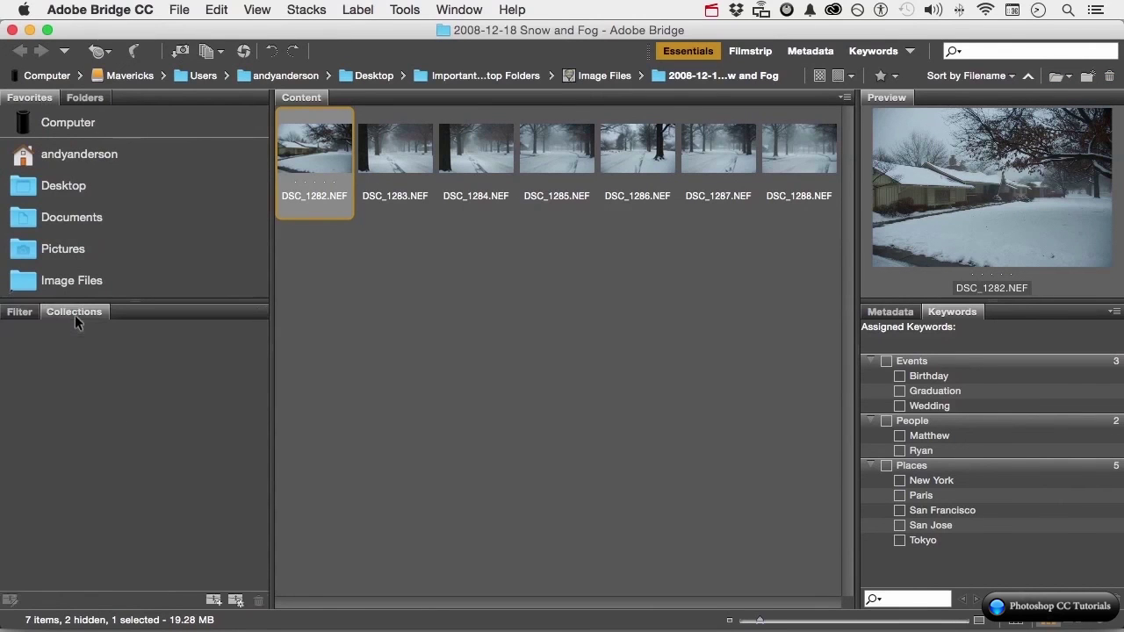
pyautogui.click(23, 313)
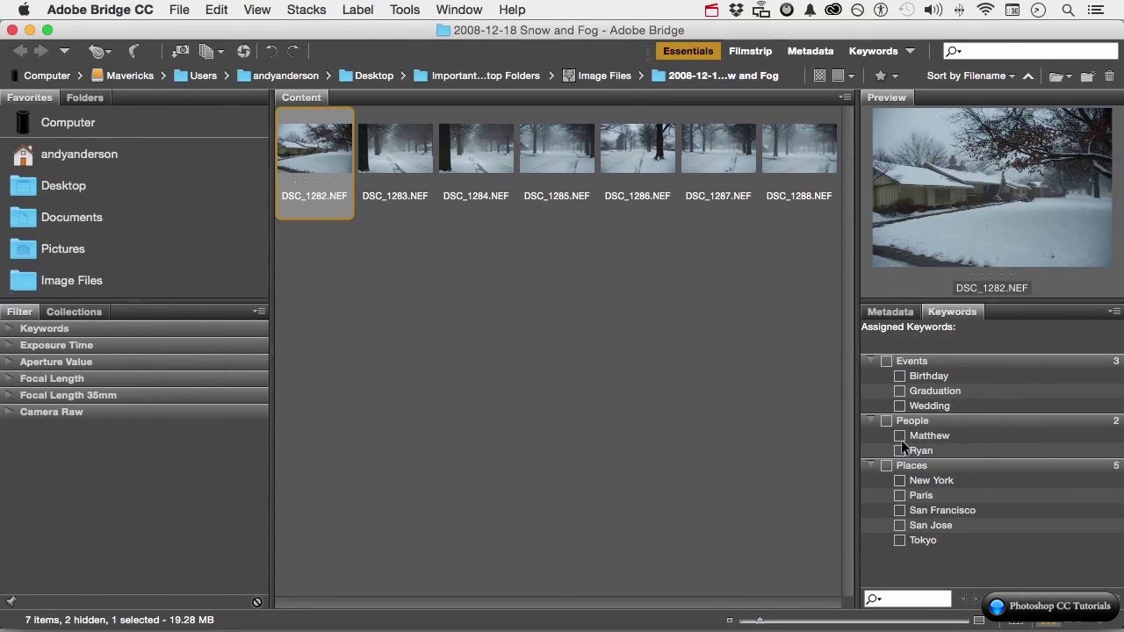
pyautogui.click(905, 316)
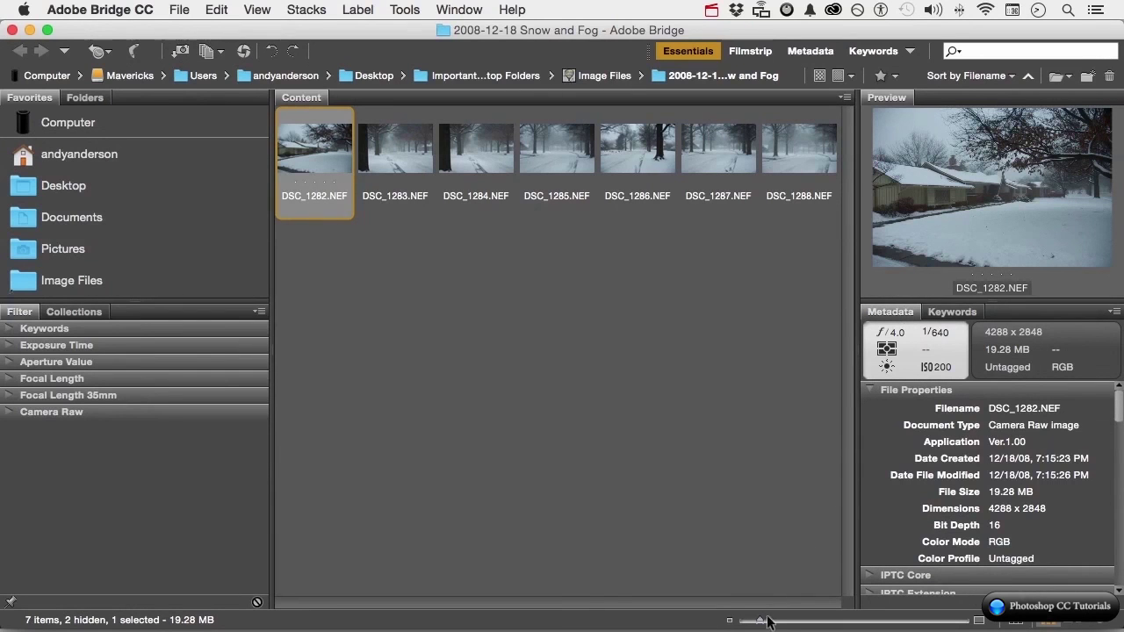
# Enlarge thumbnails into two rows and try grid, details and list views before returning to thumbnails.
pyautogui.moveTo(763, 623)
pyautogui.mouseDown()
pyautogui.moveTo(779, 626)
pyautogui.moveTo(768, 622)
pyautogui.mouseUp()
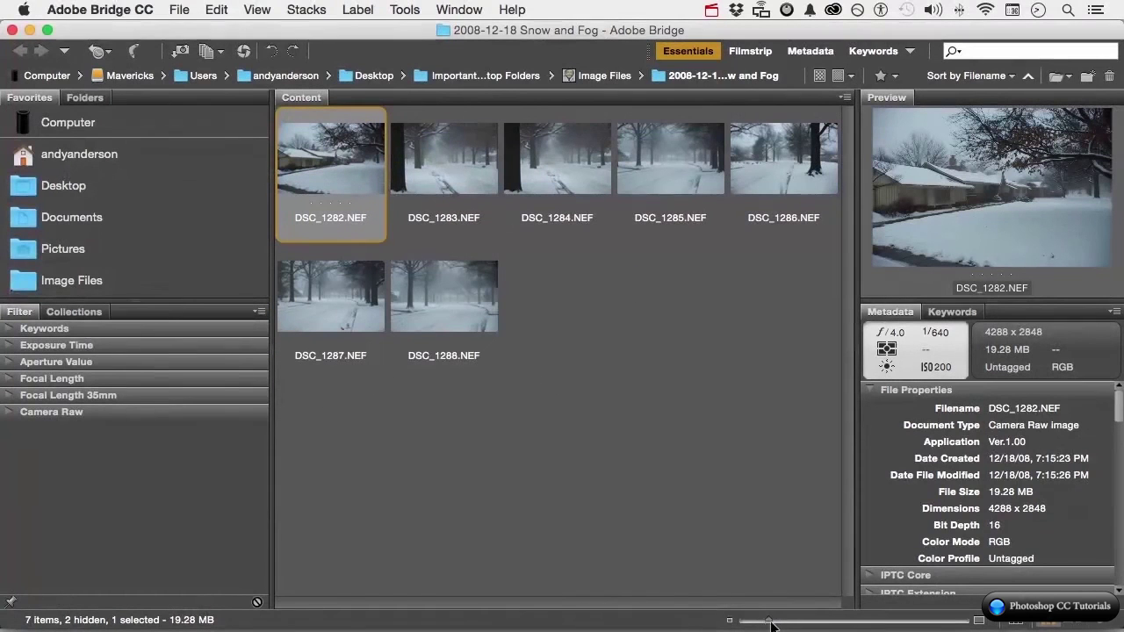
pyautogui.click(1016, 621)
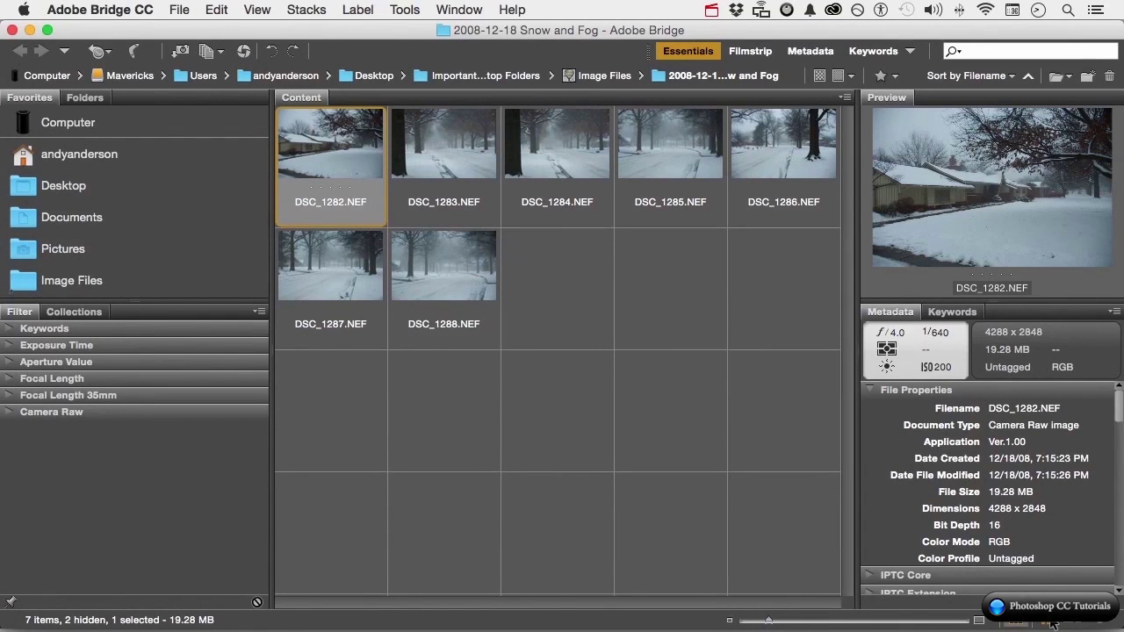
pyautogui.click(1053, 622)
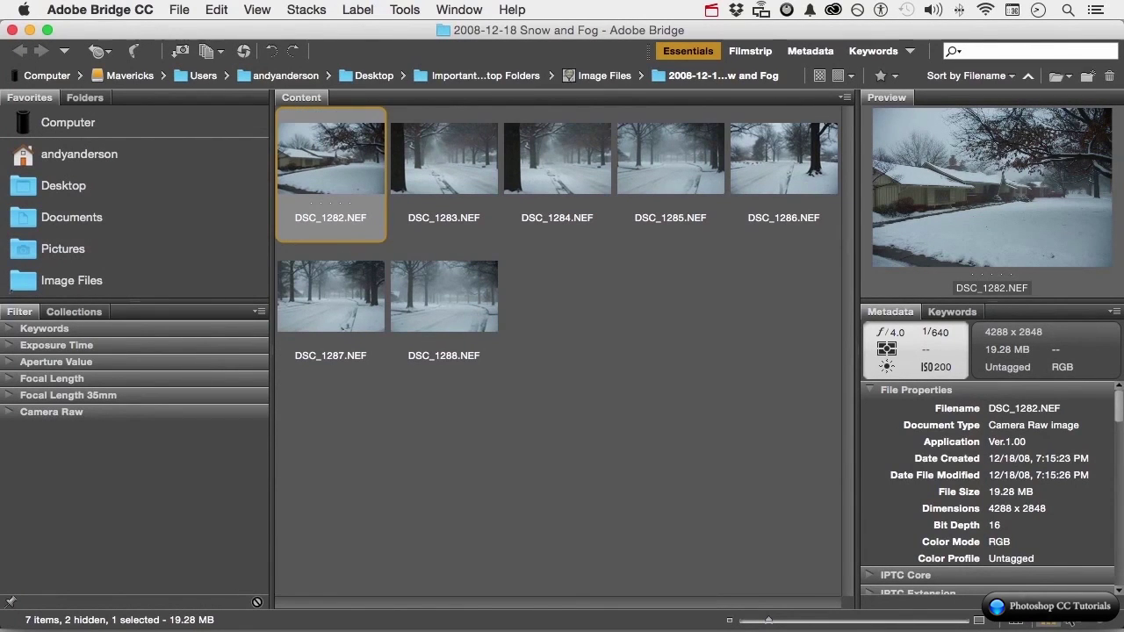
pyautogui.click(1072, 622)
pyautogui.click(1098, 621)
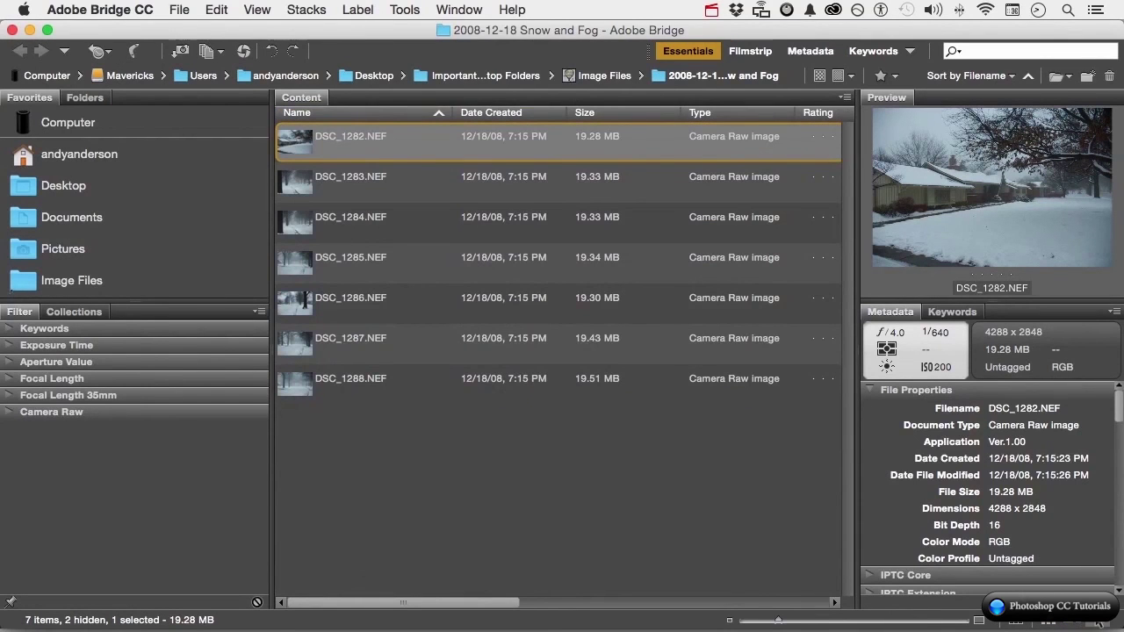
pyautogui.click(1045, 622)
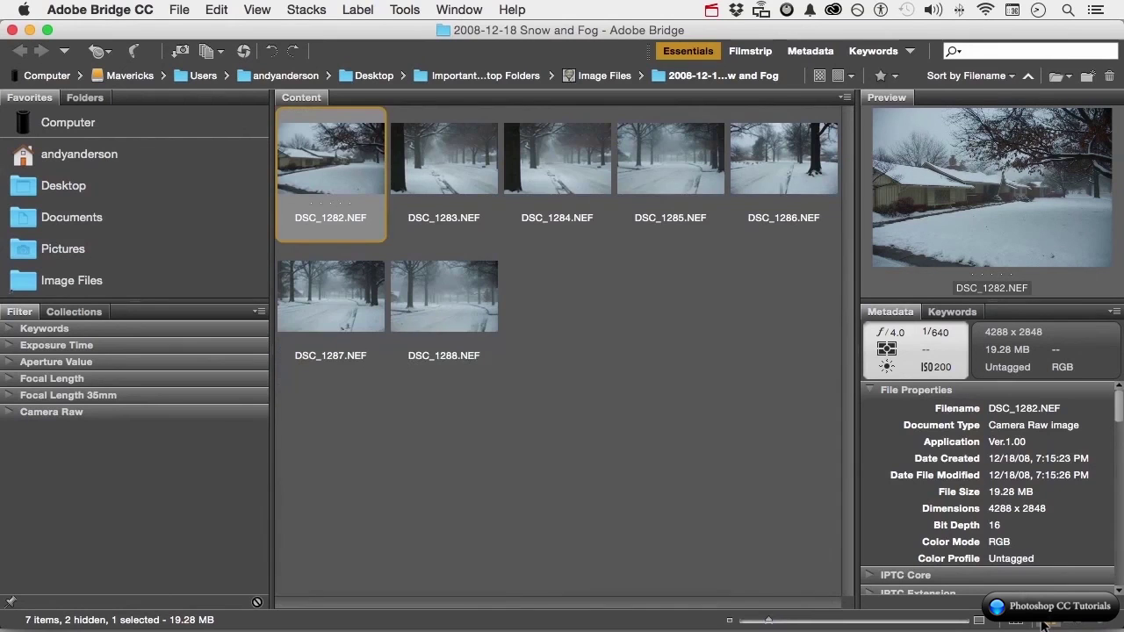